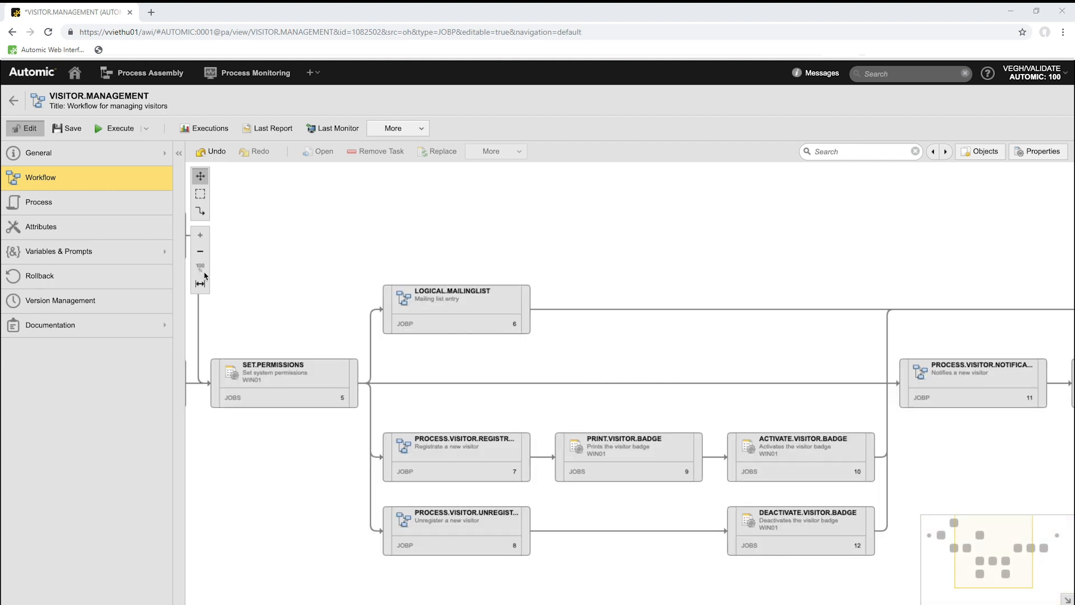
pyautogui.click(200, 252)
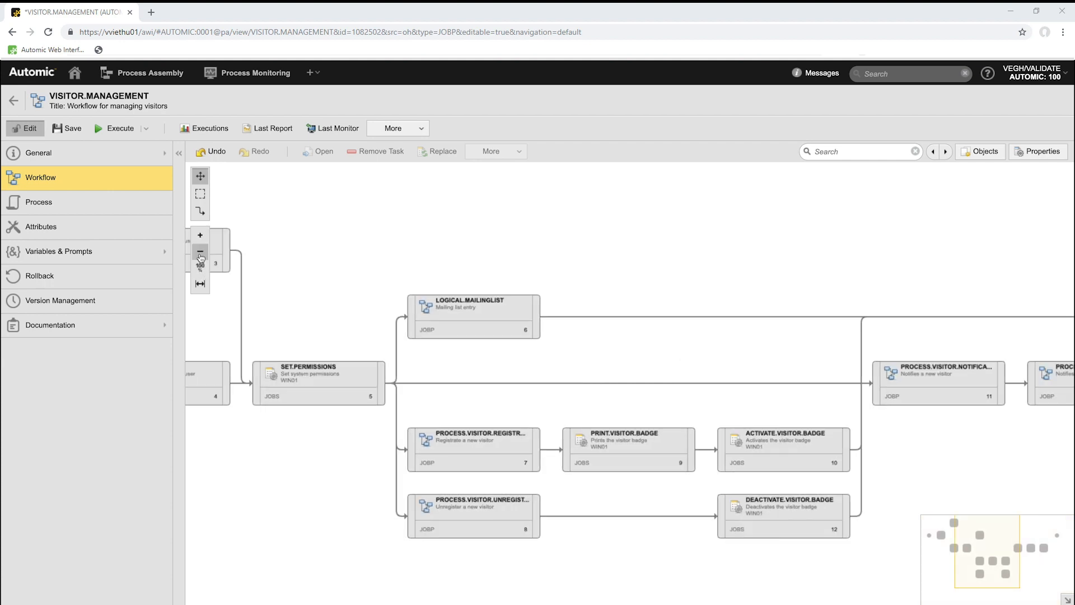
pyautogui.click(200, 253)
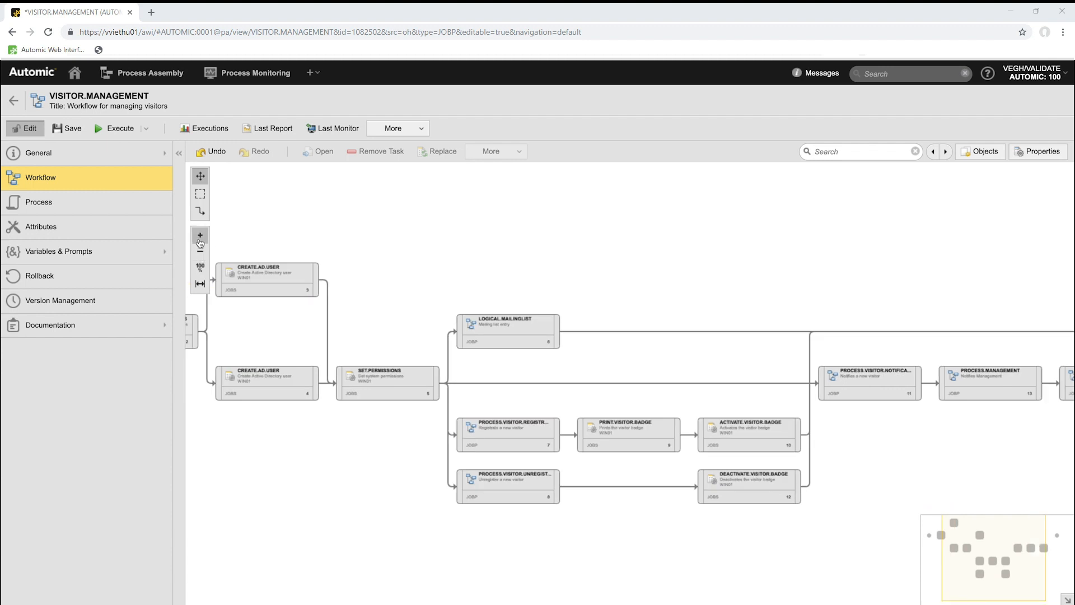
pyautogui.click(200, 238)
pyautogui.click(200, 239)
pyautogui.click(200, 239)
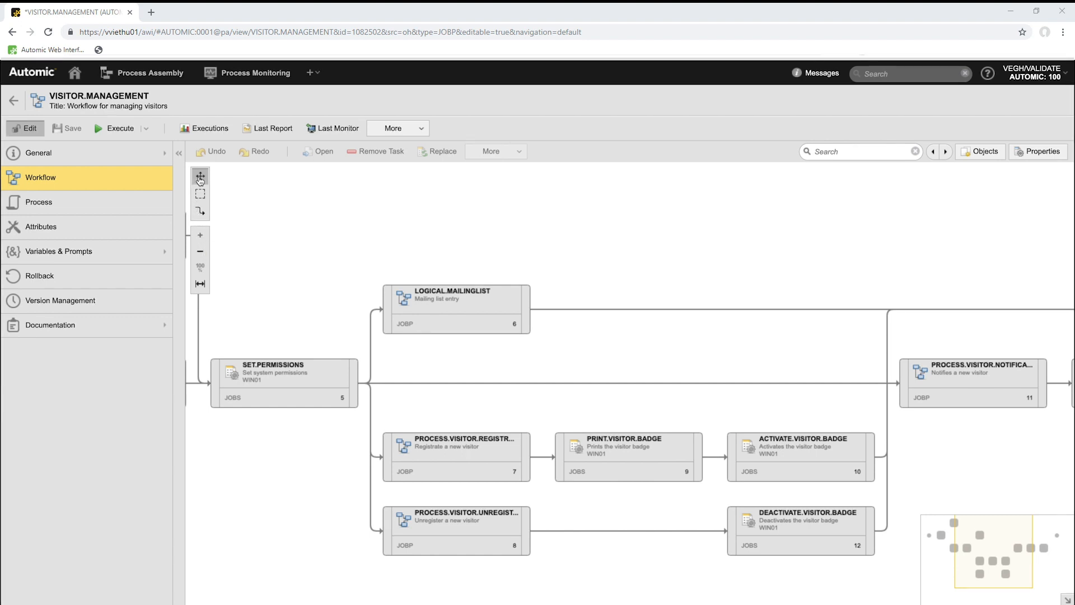
pyautogui.moveTo(508, 229); pyautogui.dragTo(595, 219)
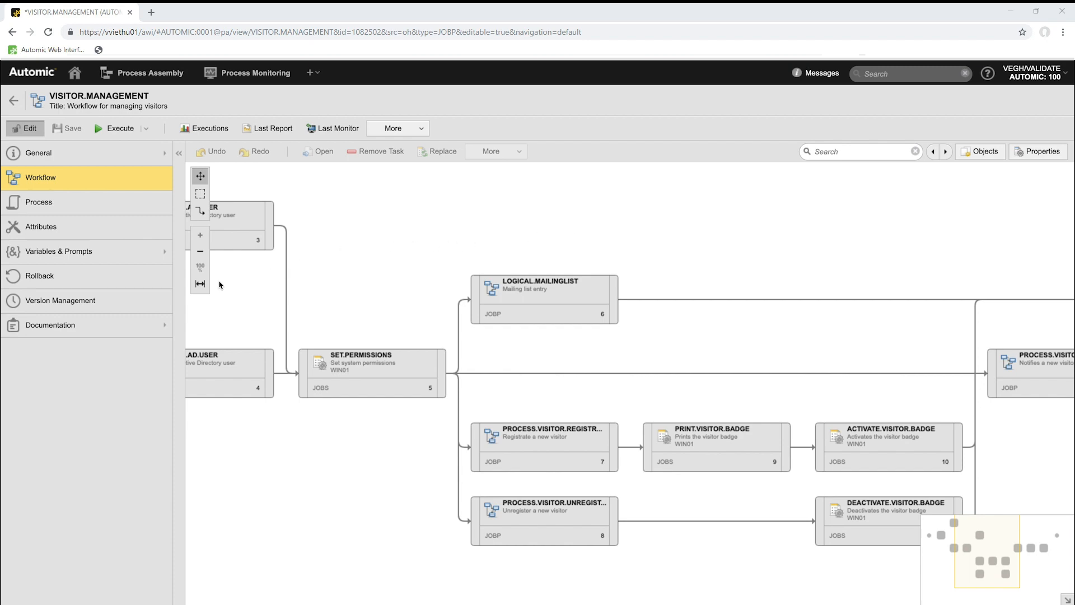
# Step: Select SET.DYNAMICS.AX.PROJECTS and both CREATE.AD.USER tasks together and move them as a group above the rest of the workflow
pyautogui.click(200, 284)
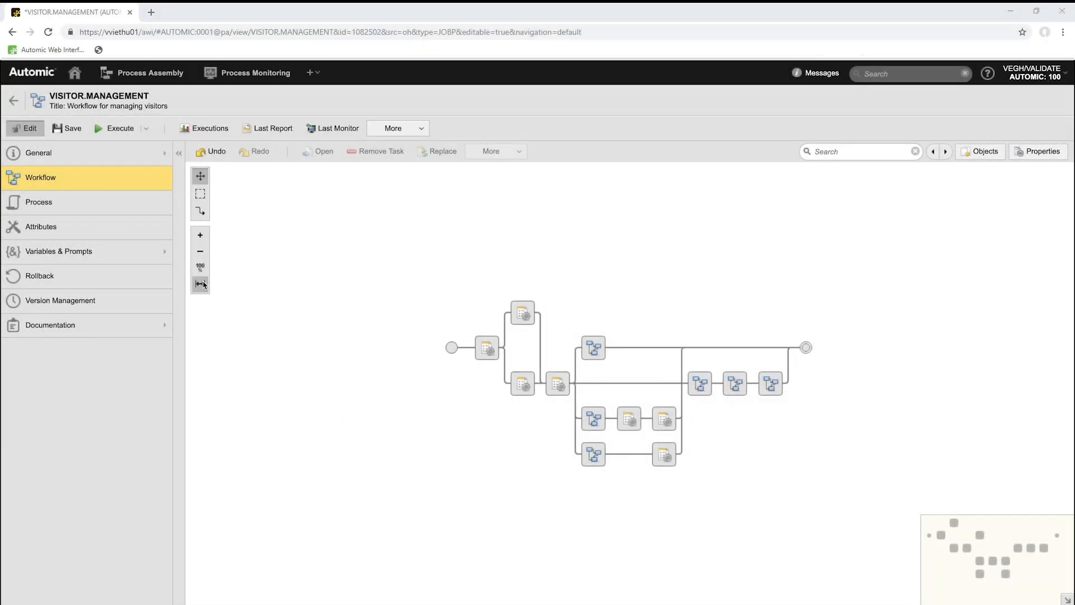
pyautogui.click(204, 195)
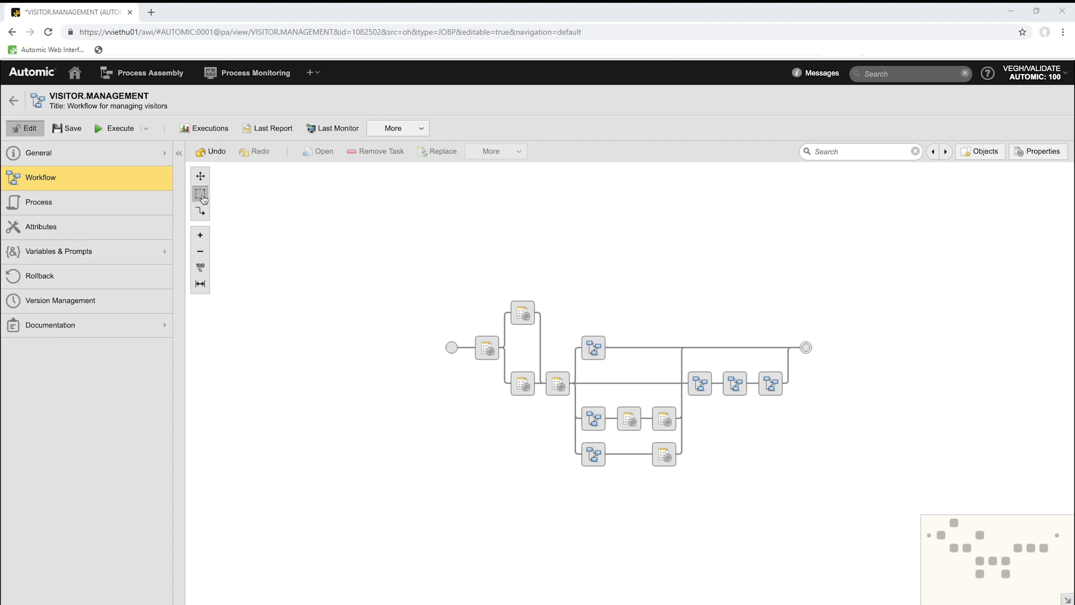
pyautogui.moveTo(476, 300); pyautogui.dragTo(521, 380)
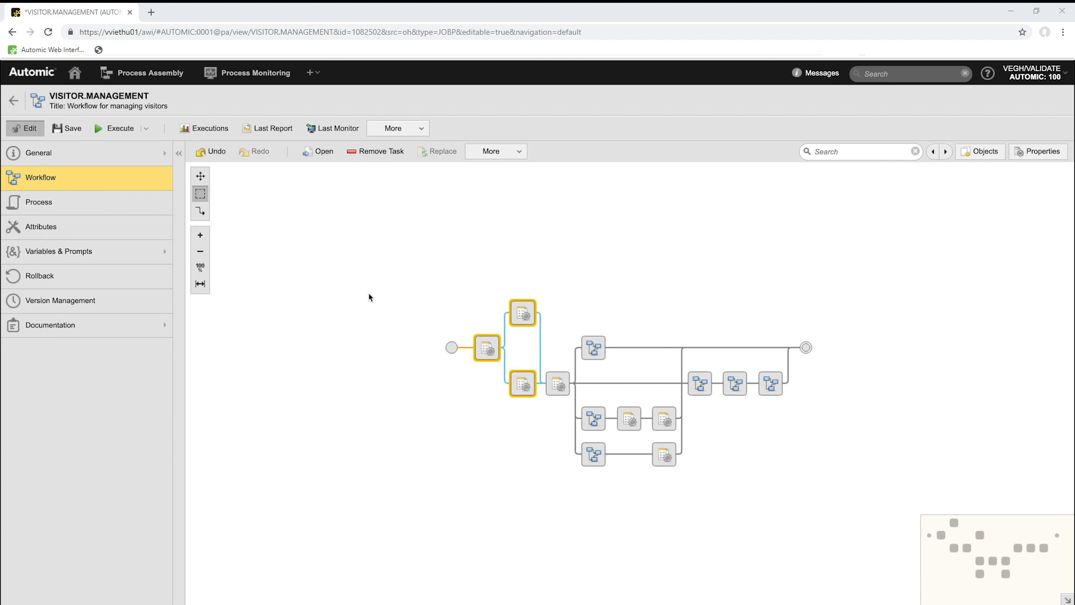
pyautogui.click(200, 177)
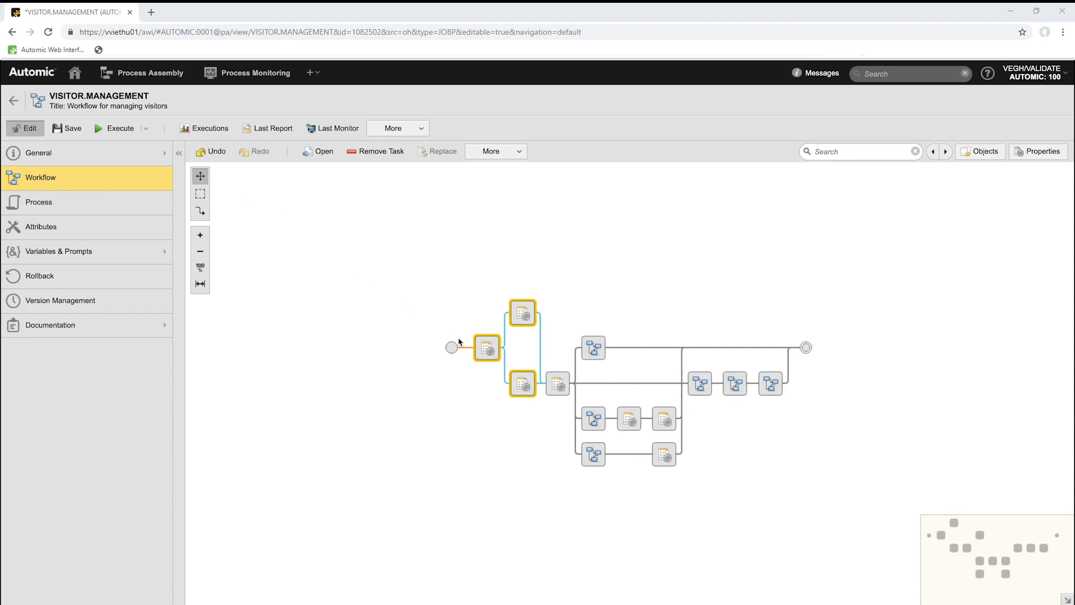
pyautogui.moveTo(480, 347); pyautogui.dragTo(511, 345)
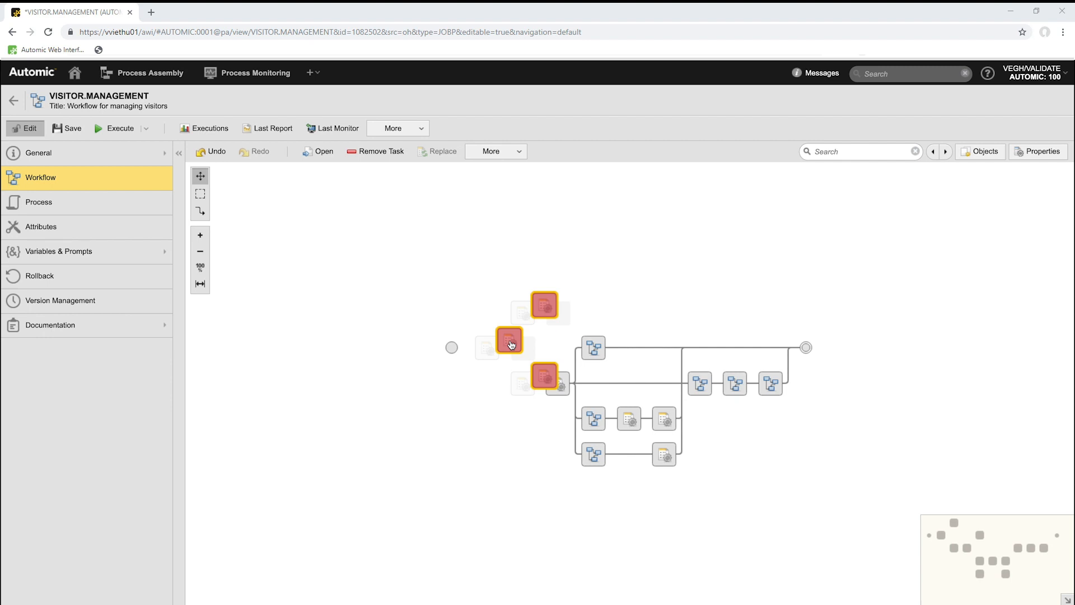
pyautogui.moveTo(511, 344); pyautogui.dragTo(487, 234)
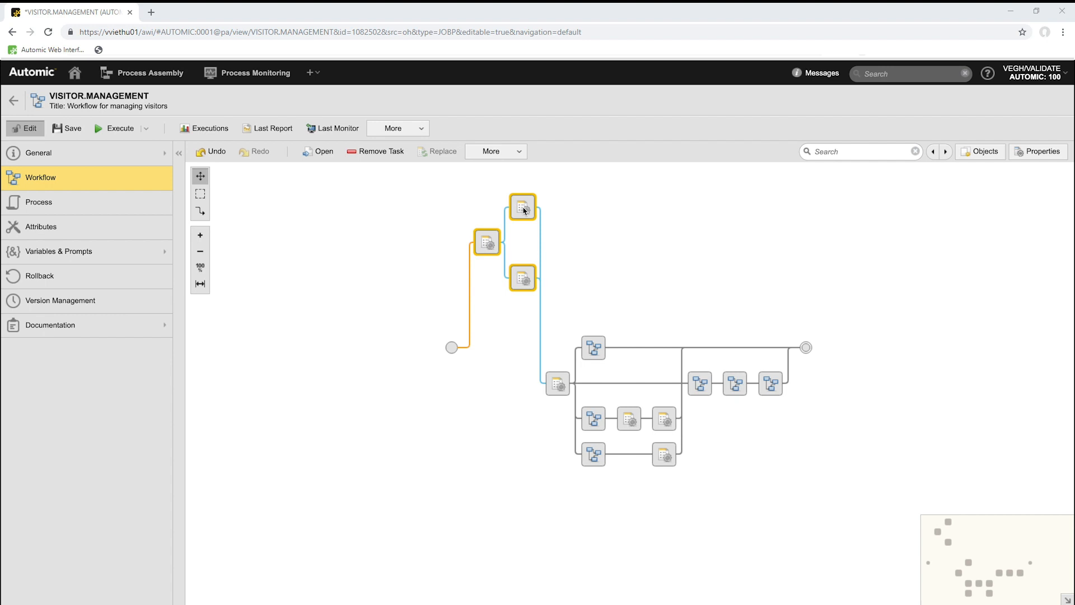
# Step: Replace the lower CREATE.AD.USER task with the CREATE.AD.VISITOR object, found by searching for "create"
pyautogui.scroll(3, 524, 210)
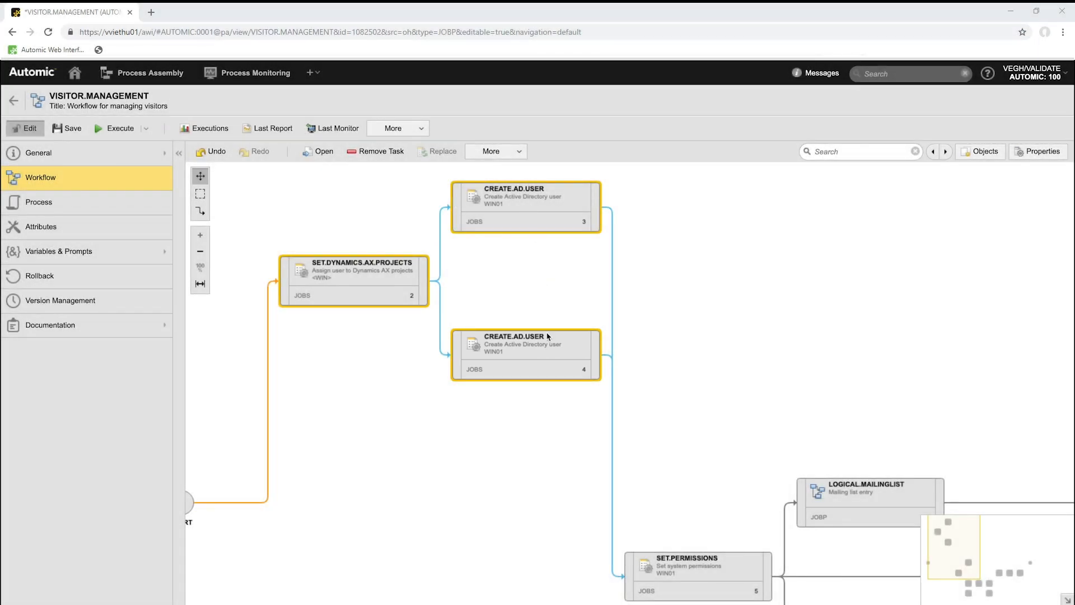
pyautogui.click(550, 346)
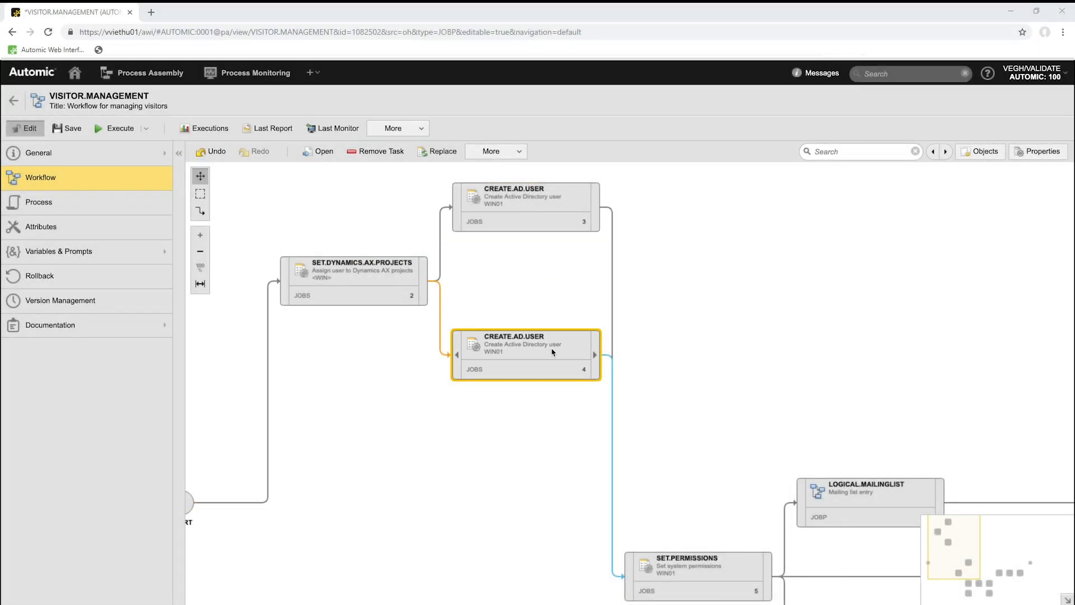
pyautogui.click(875, 74)
pyautogui.write('create')
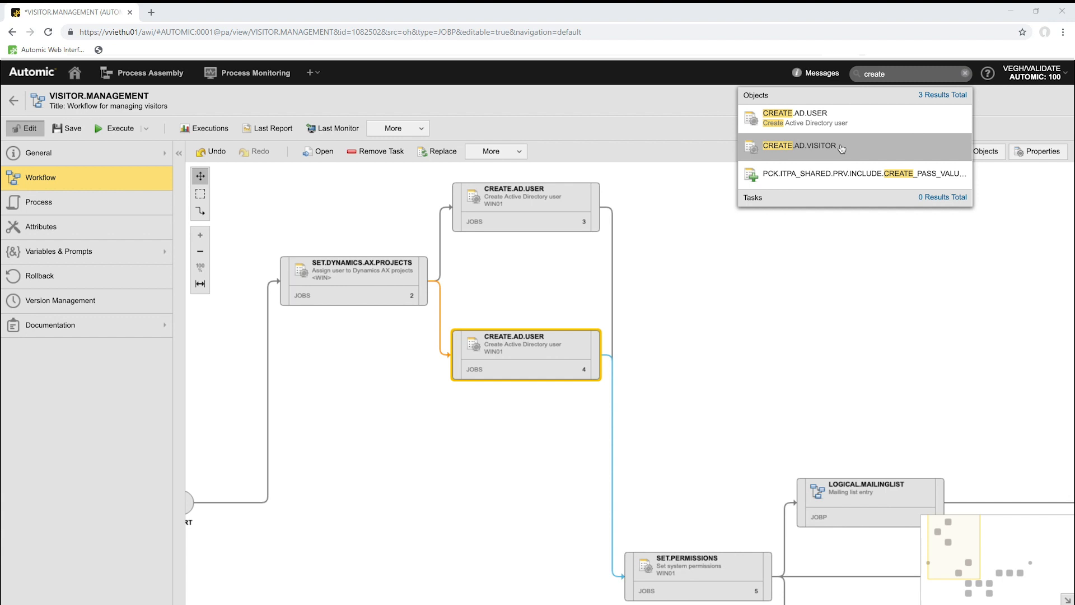
pyautogui.moveTo(842, 148); pyautogui.dragTo(546, 352)
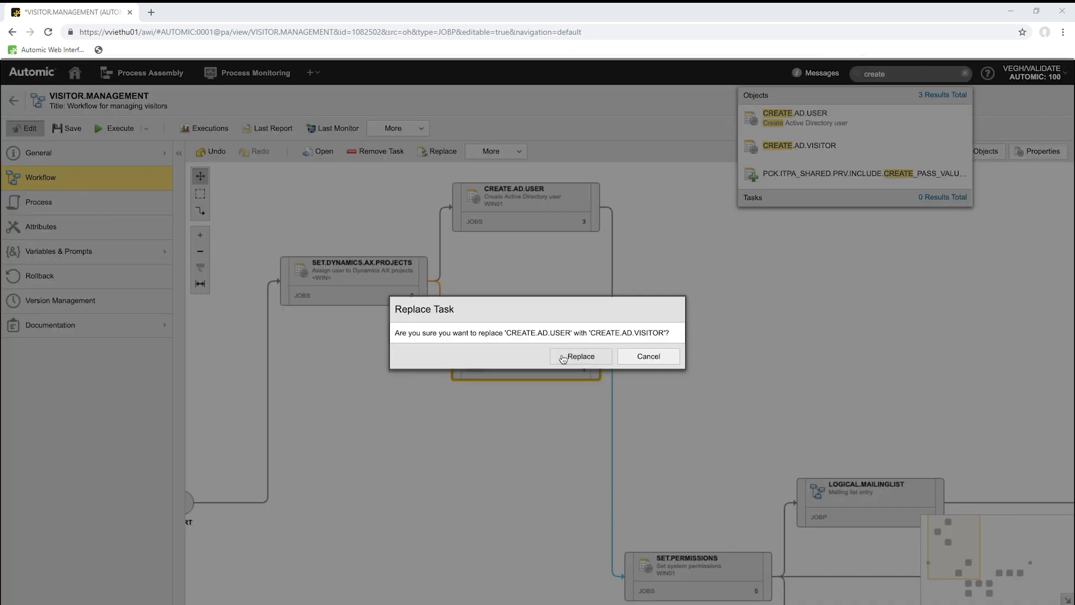
pyautogui.click(563, 359)
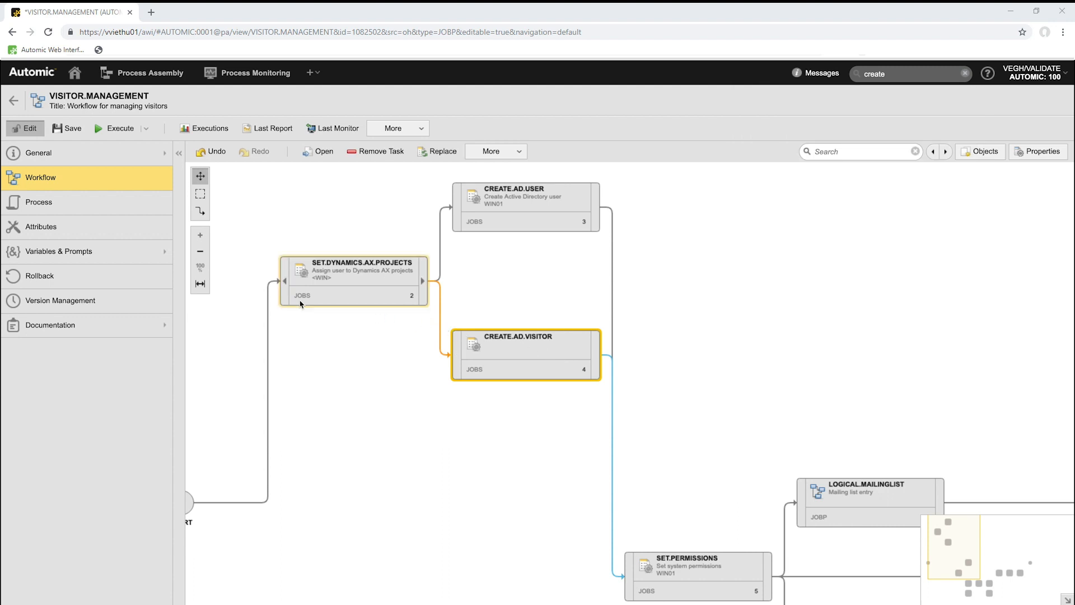
# Step: Select SET.DYNAMICS.AX.PROJECTS, CREATE.AD.USER and CREATE.AD.VISITOR together and move them back down in line with START
pyautogui.click(199, 284)
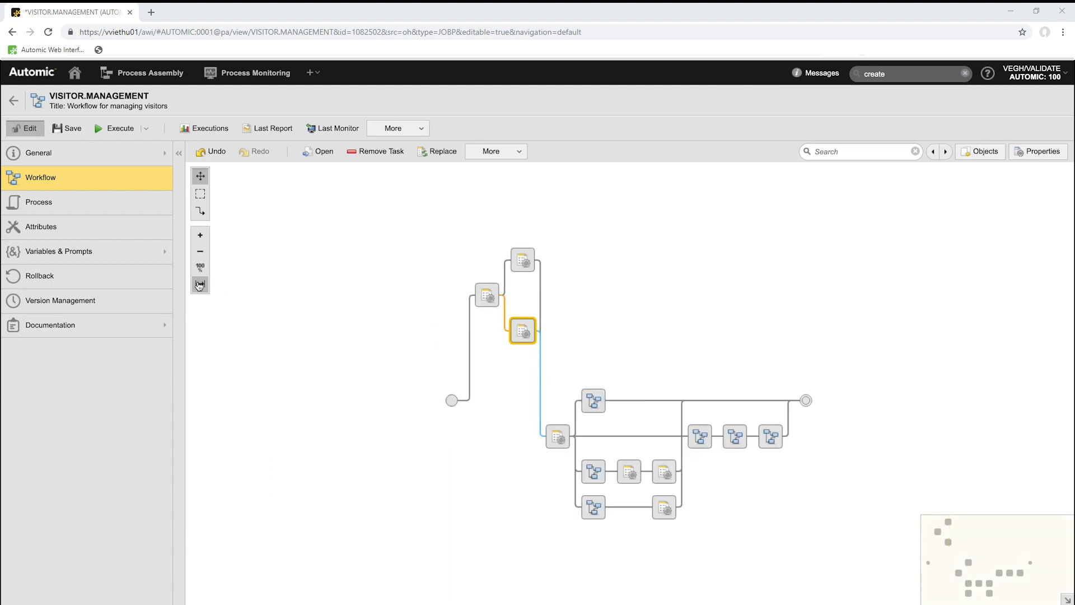
pyautogui.click(200, 195)
pyautogui.moveTo(471, 243); pyautogui.dragTo(533, 340)
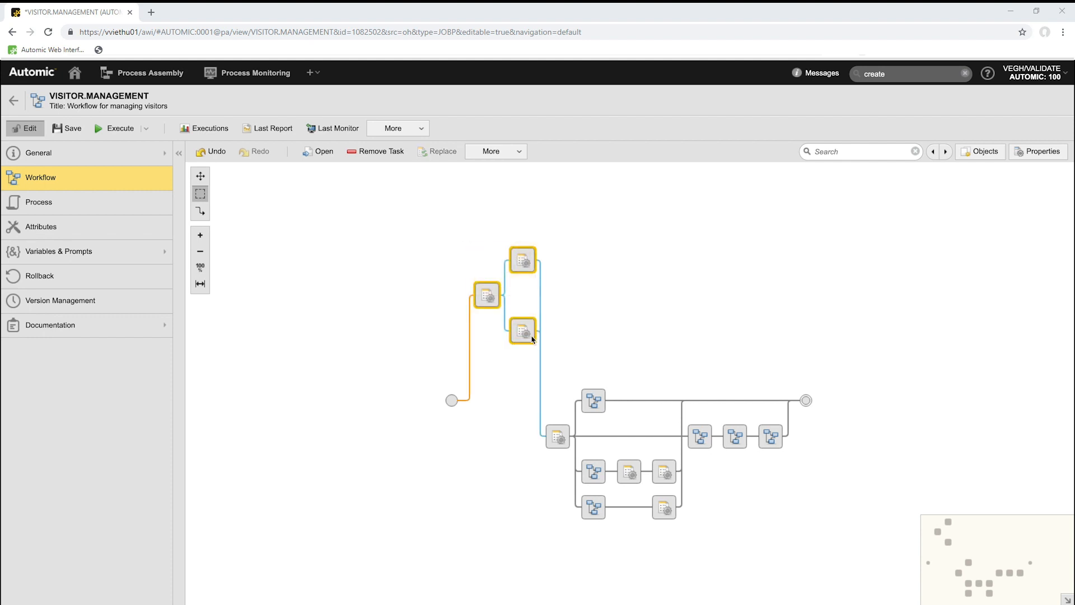
pyautogui.click(201, 176)
pyautogui.moveTo(491, 303); pyautogui.dragTo(490, 403)
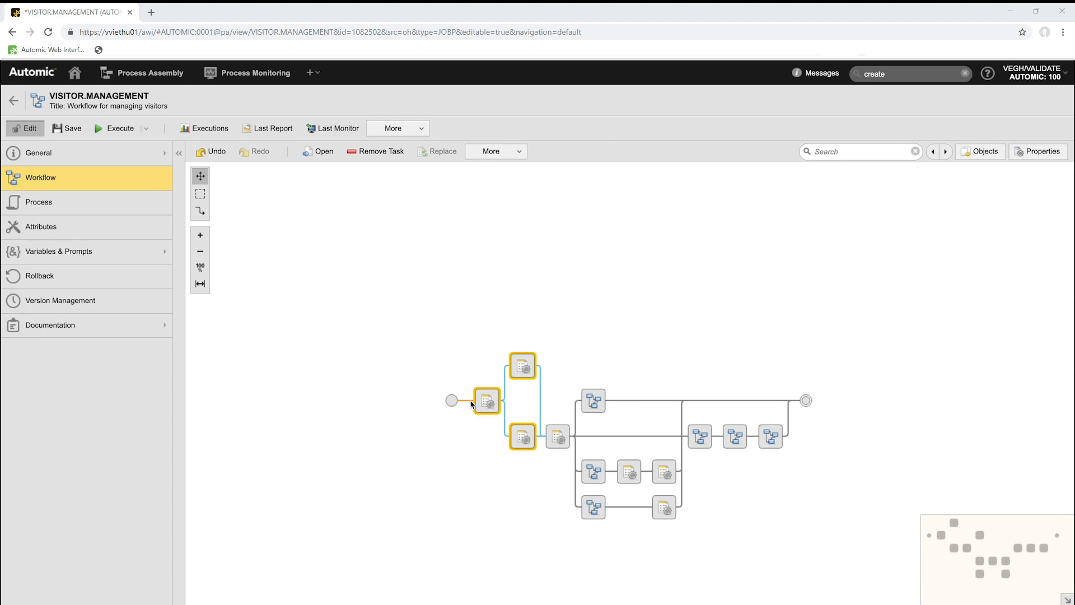
# Step: Remove the connection between START and SET.DYNAMICS.AX.PROJECTS, and move START farther left to free a column between them
pyautogui.click(453, 404)
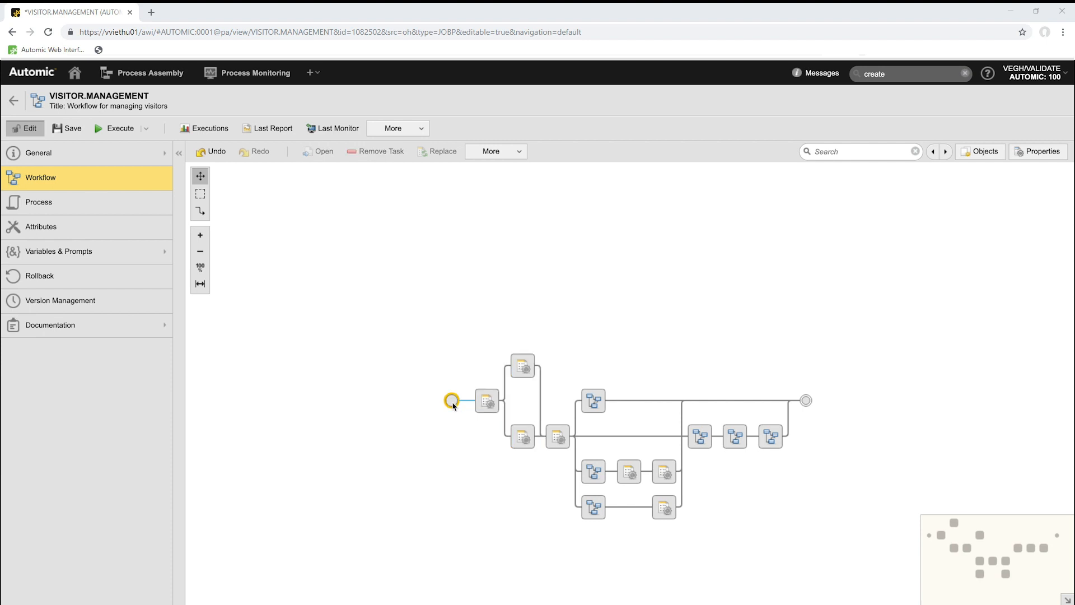
pyautogui.scroll(3, 453, 404)
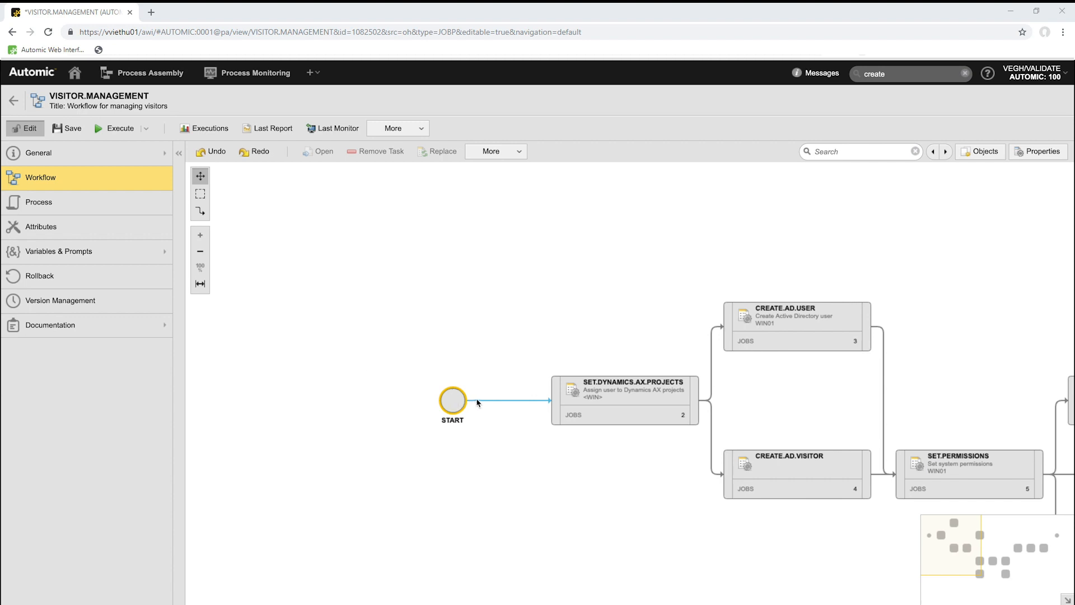
pyautogui.rightClick(477, 402)
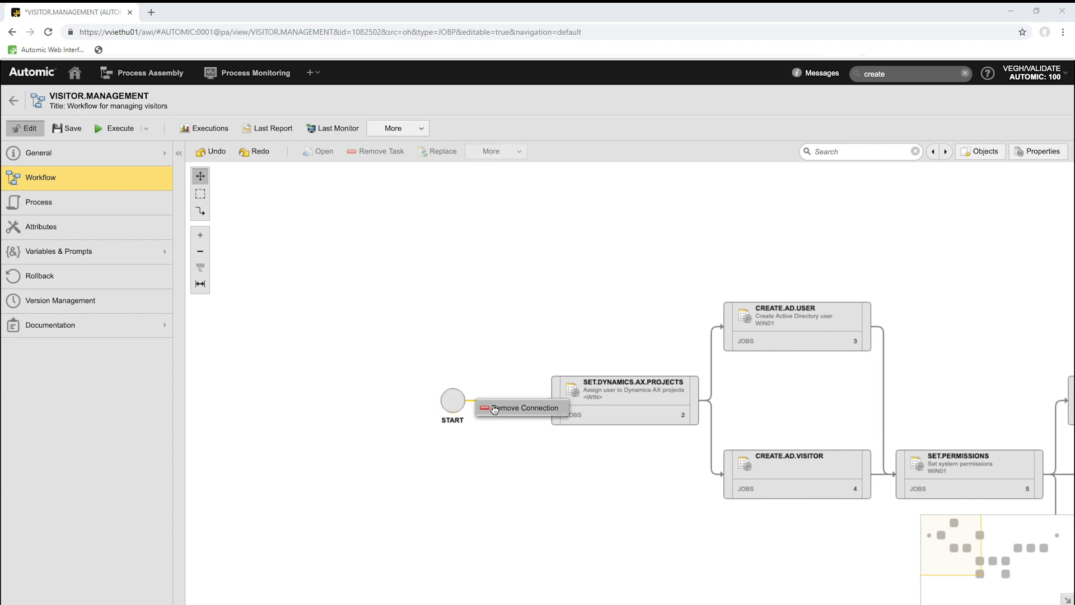
pyautogui.click(494, 409)
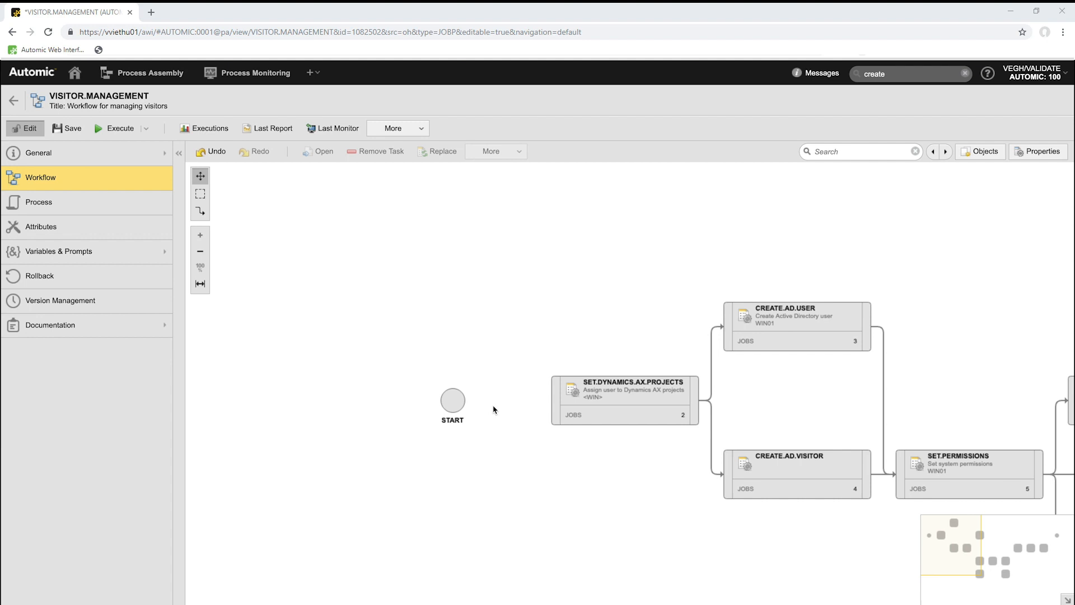
pyautogui.moveTo(449, 400); pyautogui.dragTo(296, 400)
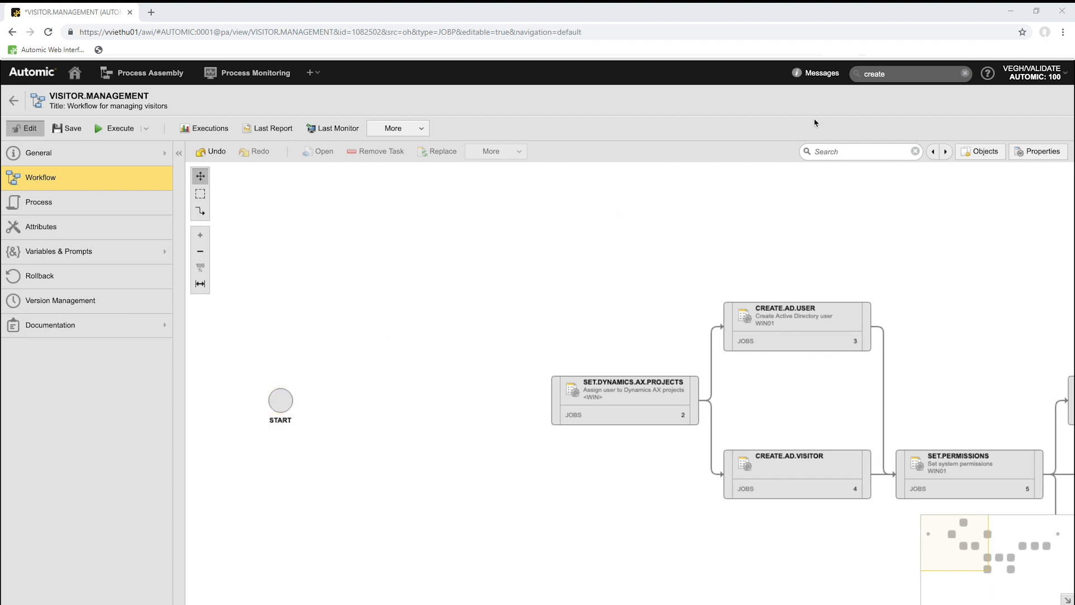
# Step: Search for "searc" and add the SEARCH.USER event between START and SET.DYNAMICS.AX.PROJECTS, with SEARCH.VISITOR directly below it
pyautogui.click(867, 75)
pyautogui.write('s')
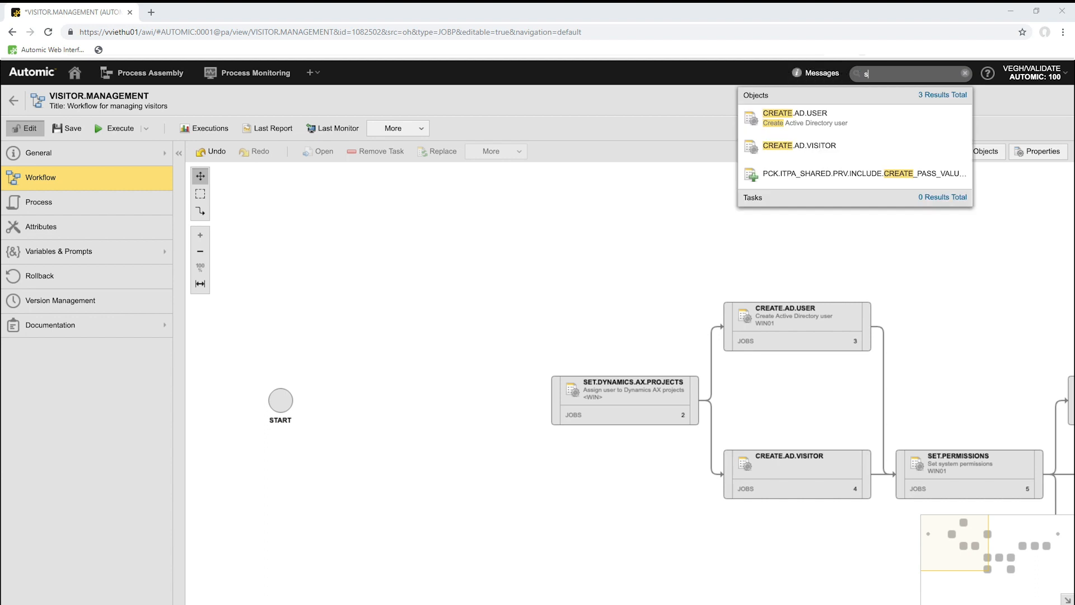
pyautogui.write('earc')
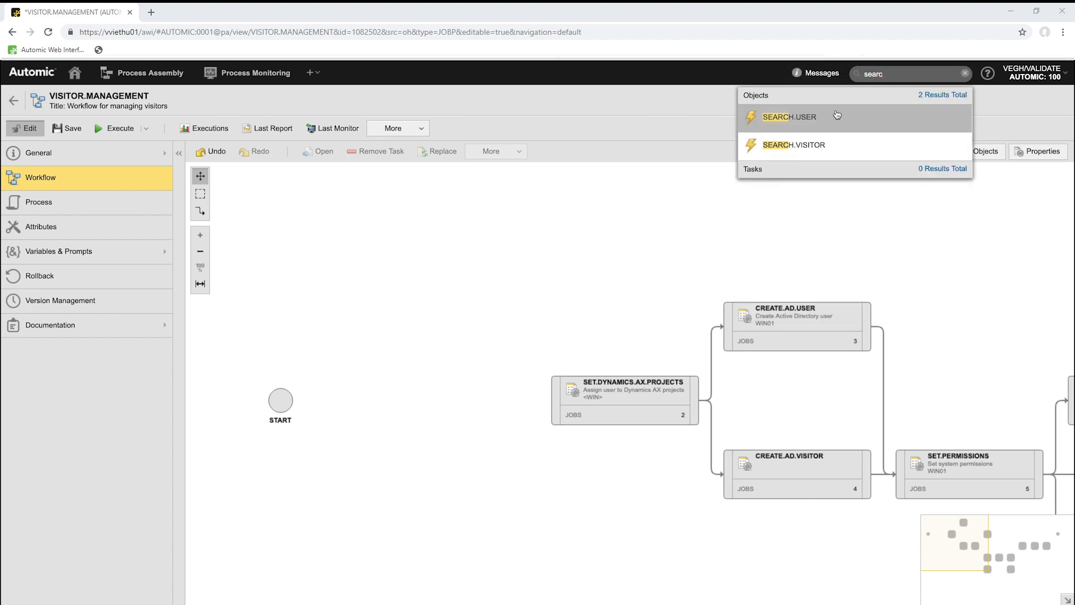
pyautogui.moveTo(837, 116); pyautogui.dragTo(413, 395)
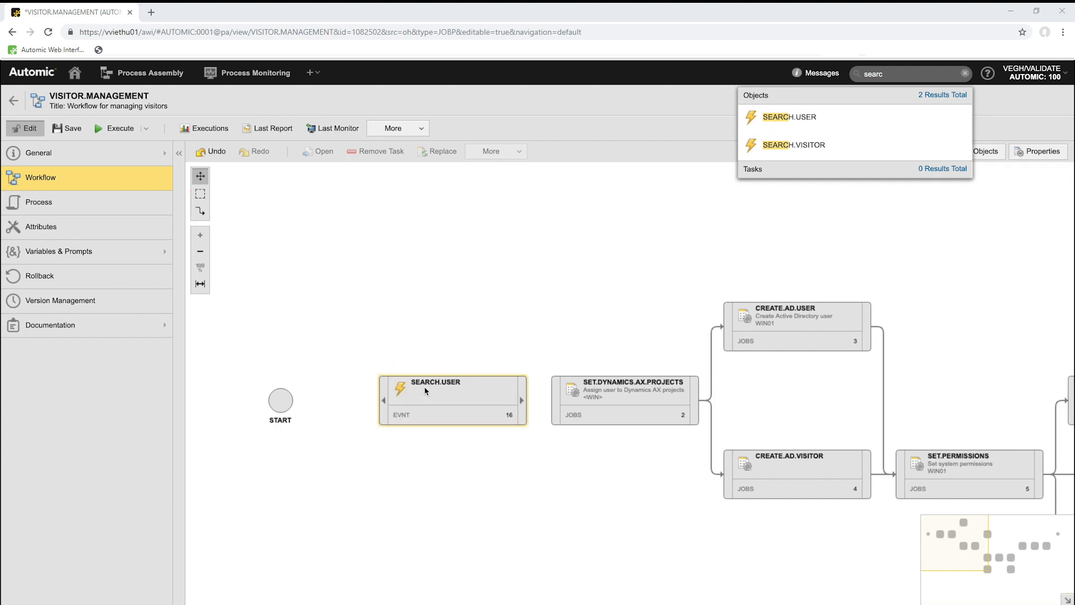
pyautogui.moveTo(795, 144); pyautogui.dragTo(462, 477)
pyautogui.moveTo(461, 477)
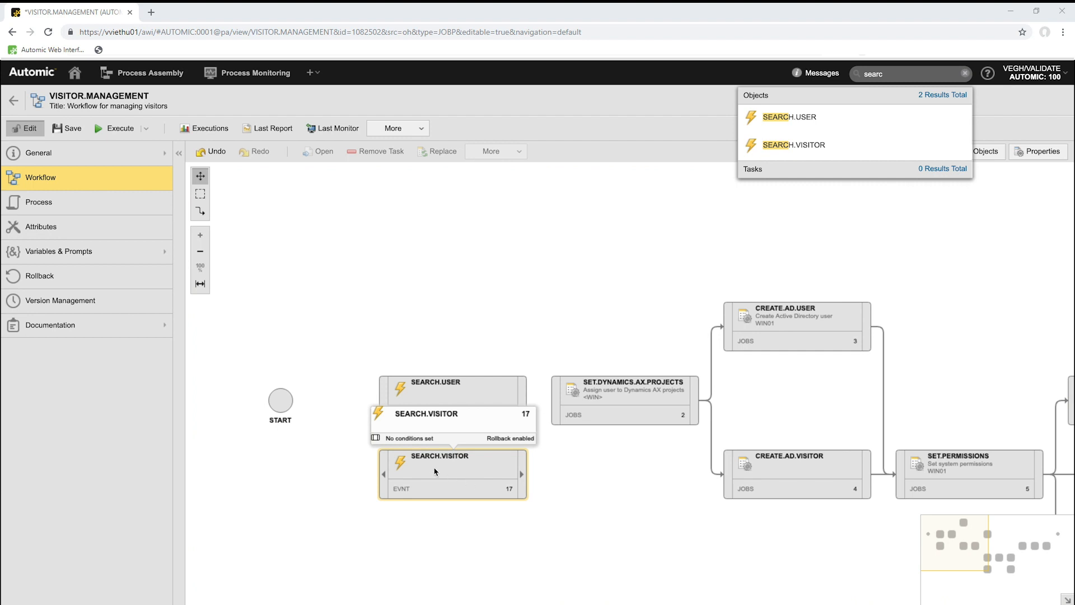
# Step: Connect START to both SEARCH.USER and SEARCH.VISITOR, link both events to SET.DYNAMICS.AX.PROJECTS, and save the workflow
pyautogui.click(204, 200)
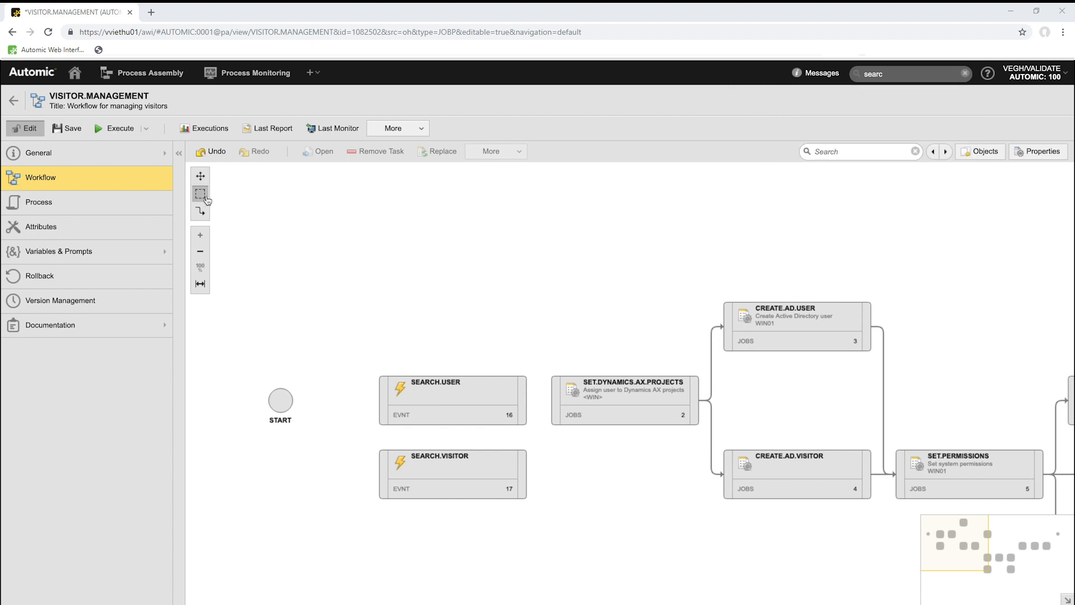
pyautogui.moveTo(366, 330); pyautogui.dragTo(461, 492)
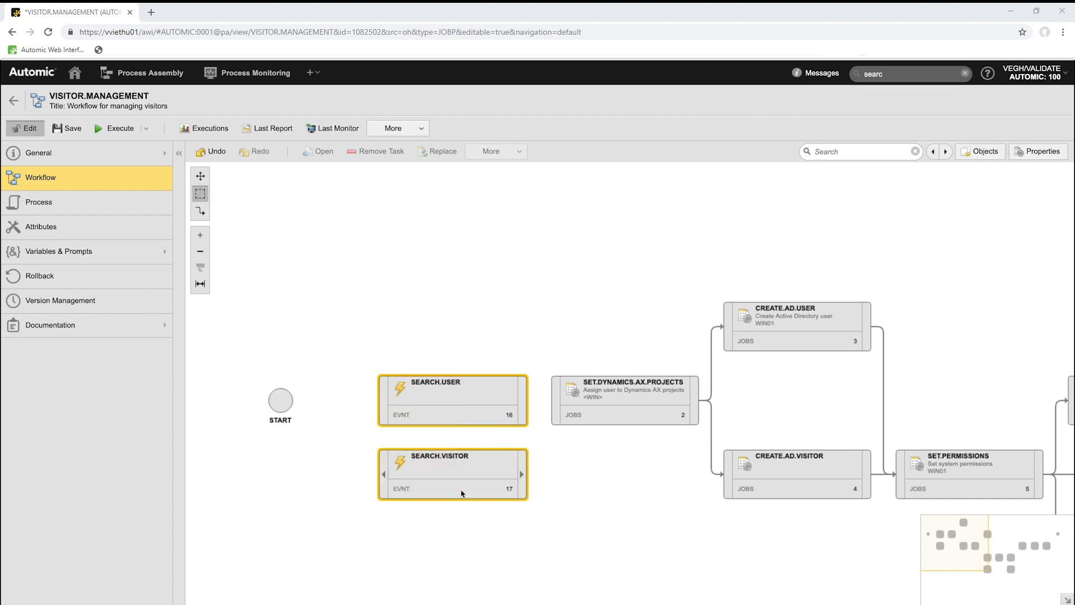
pyautogui.click(201, 212)
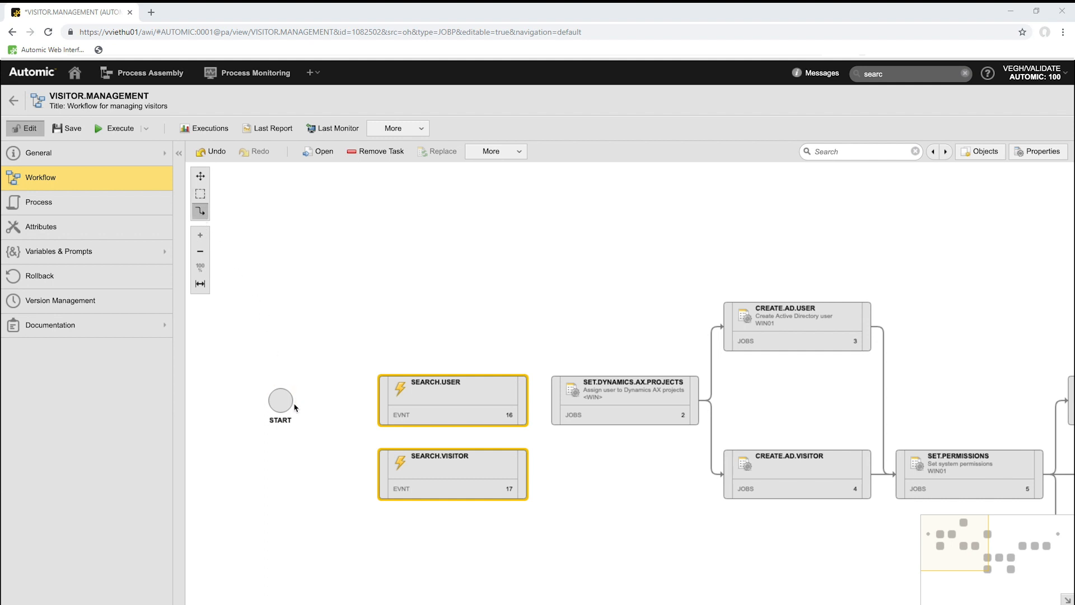
pyautogui.moveTo(281, 401); pyautogui.dragTo(397, 407)
pyautogui.moveTo(524, 404); pyautogui.dragTo(557, 401)
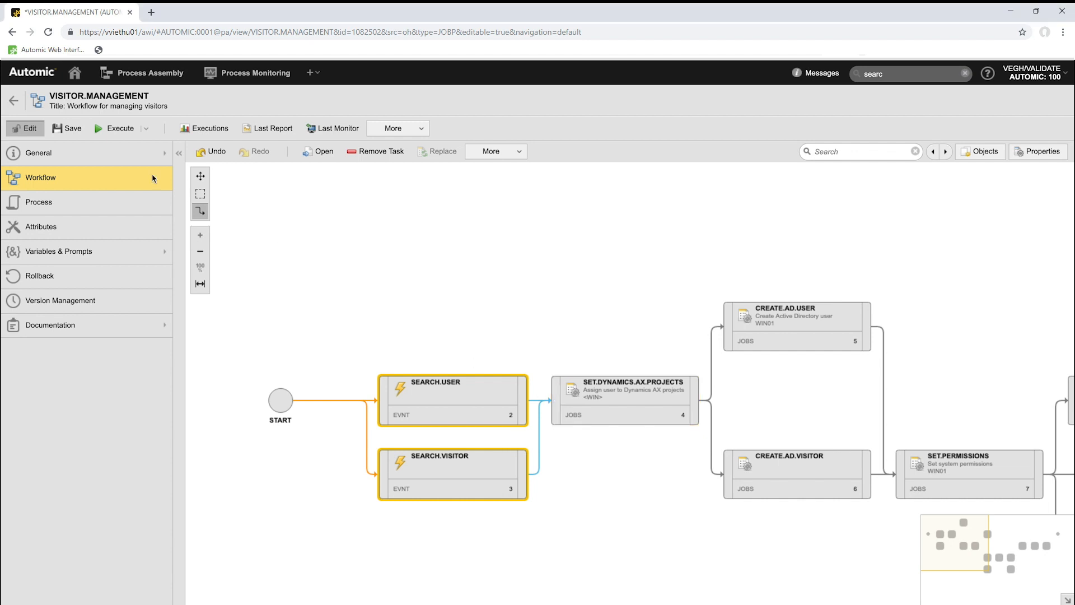
pyautogui.click(72, 132)
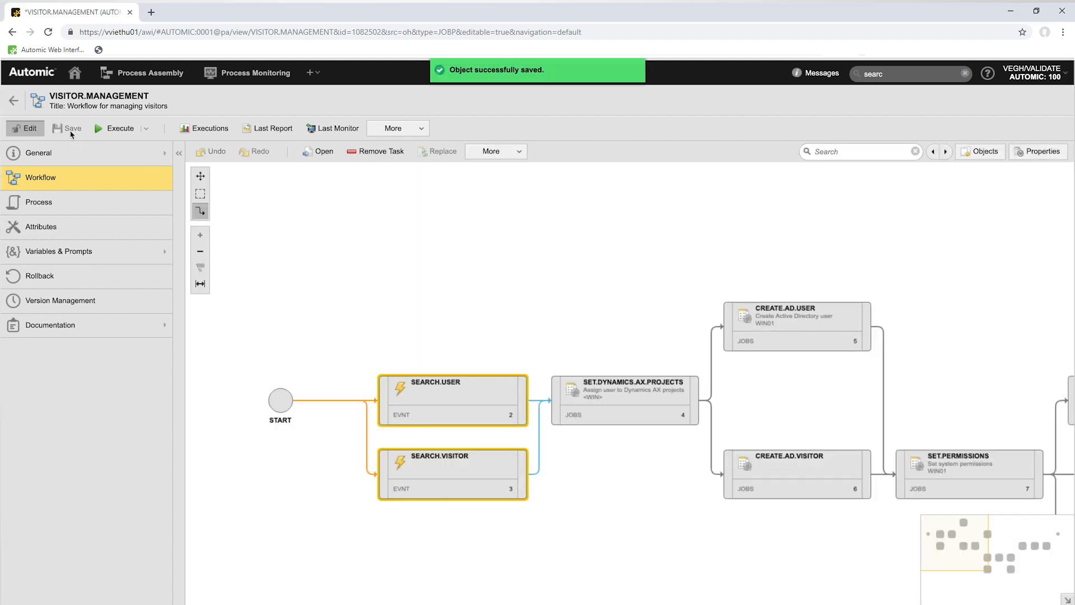